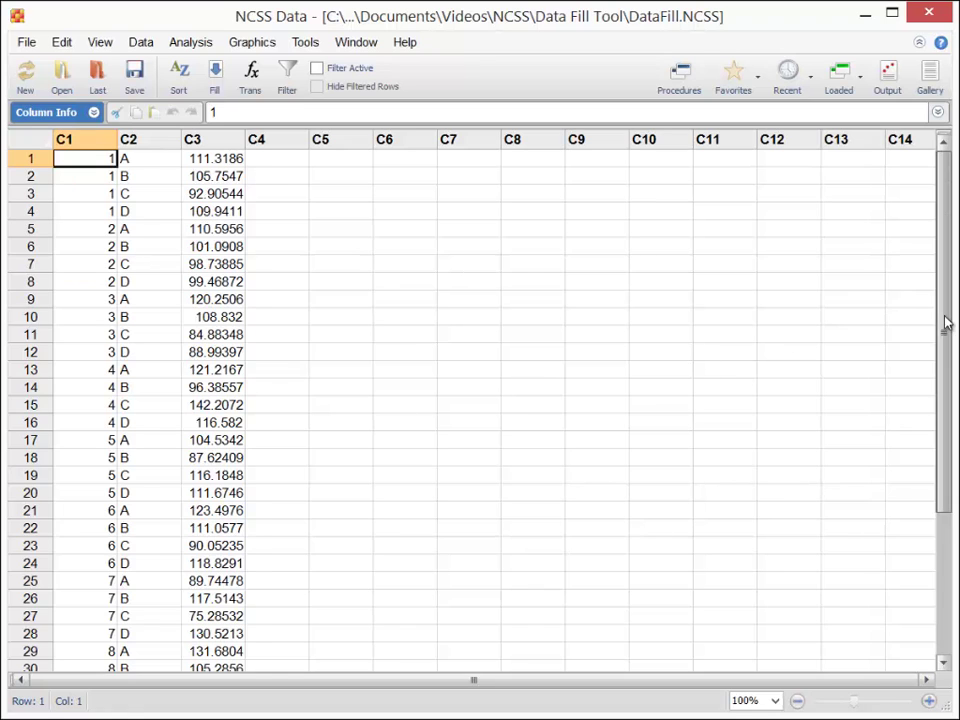
Step: Select empty column C4 and look through the Data menu for a fill command
left_click_drag(945, 375, 950, 265)
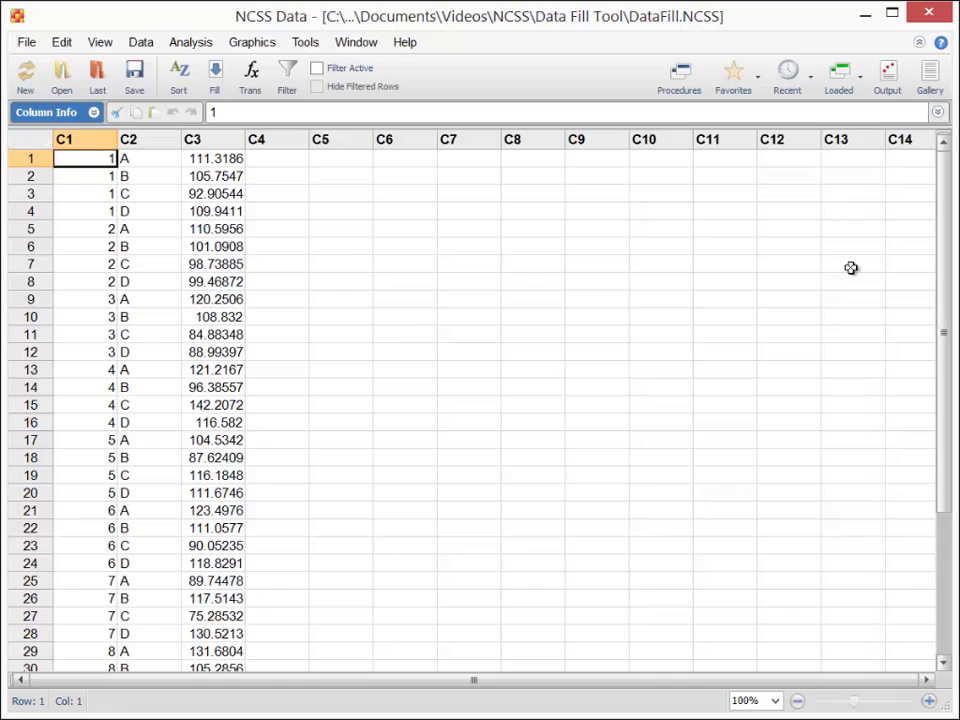
left_click(287, 159)
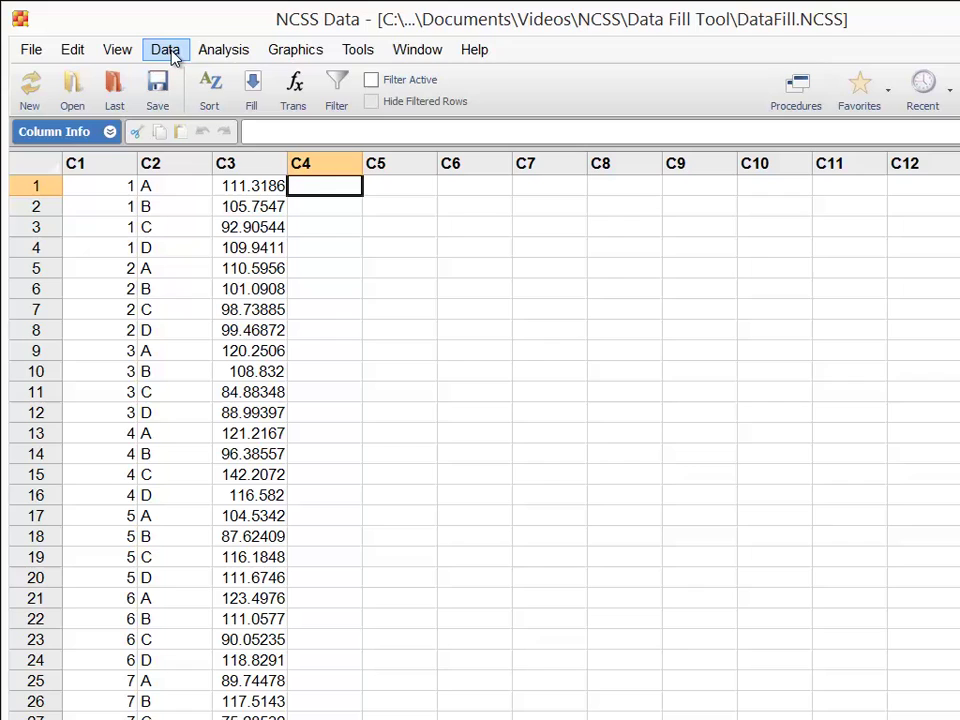
left_click(168, 52)
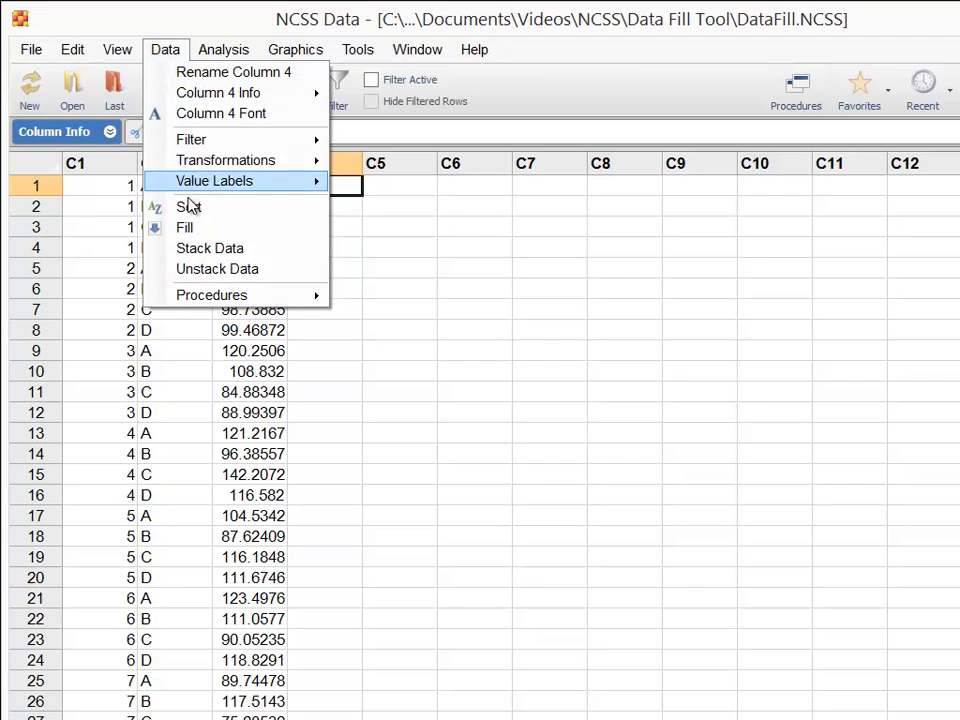
left_click(321, 354)
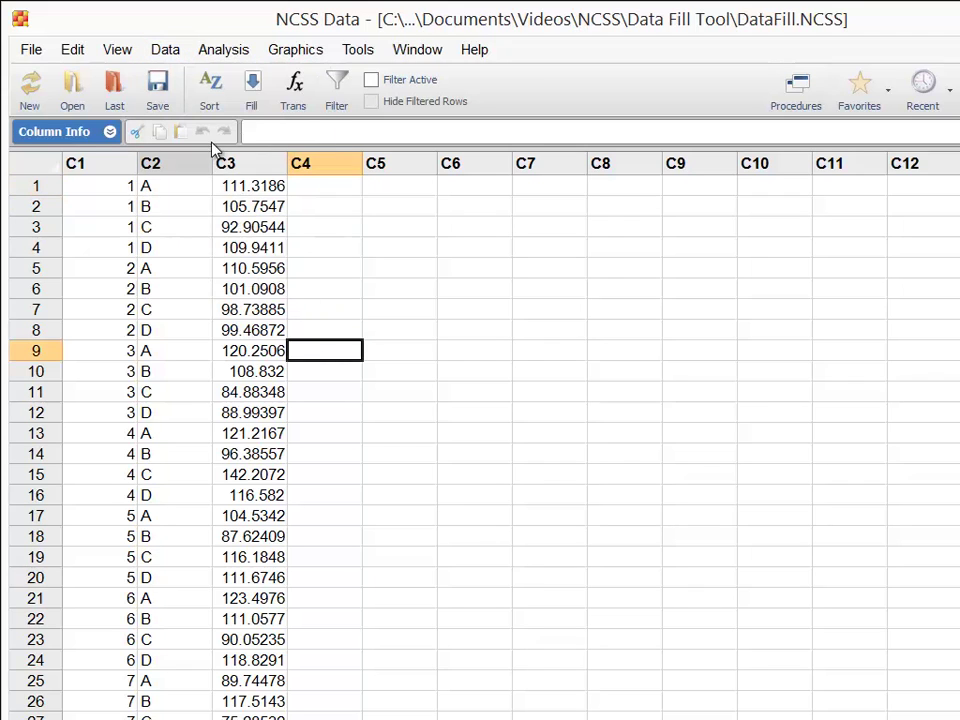
Step: Open Data Fill and choose C4 as the column to fill
left_click(253, 101)
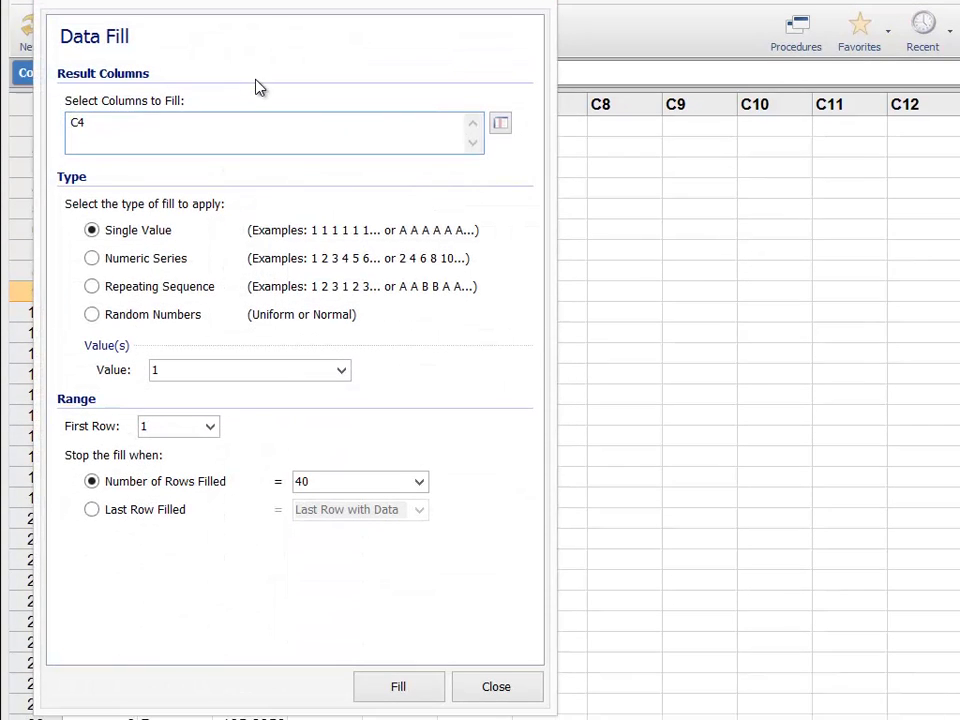
left_click(500, 123)
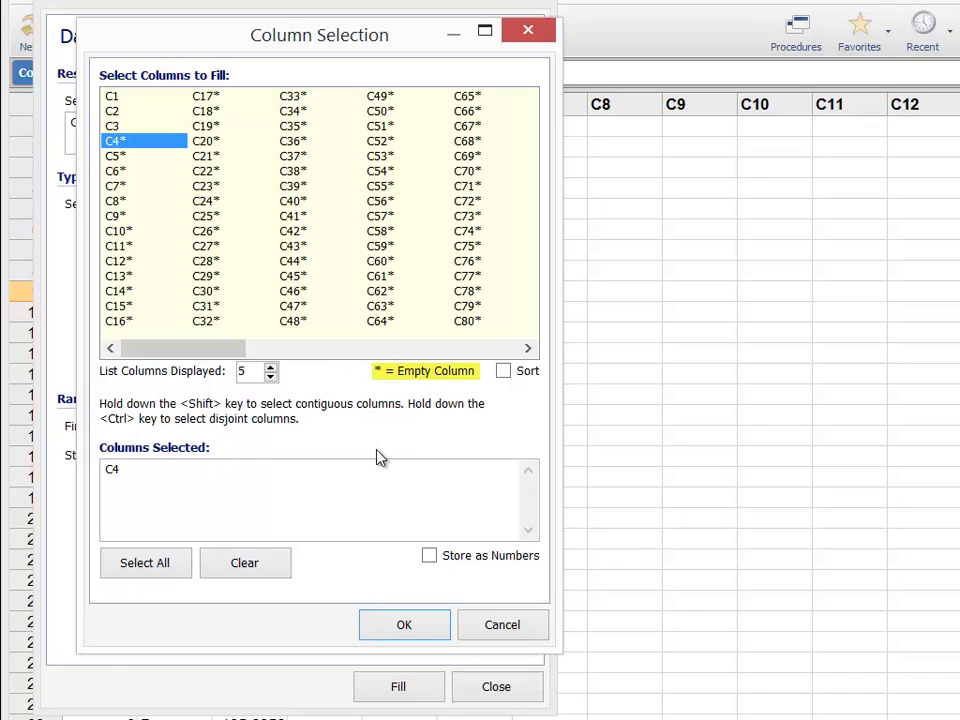
left_click(404, 640)
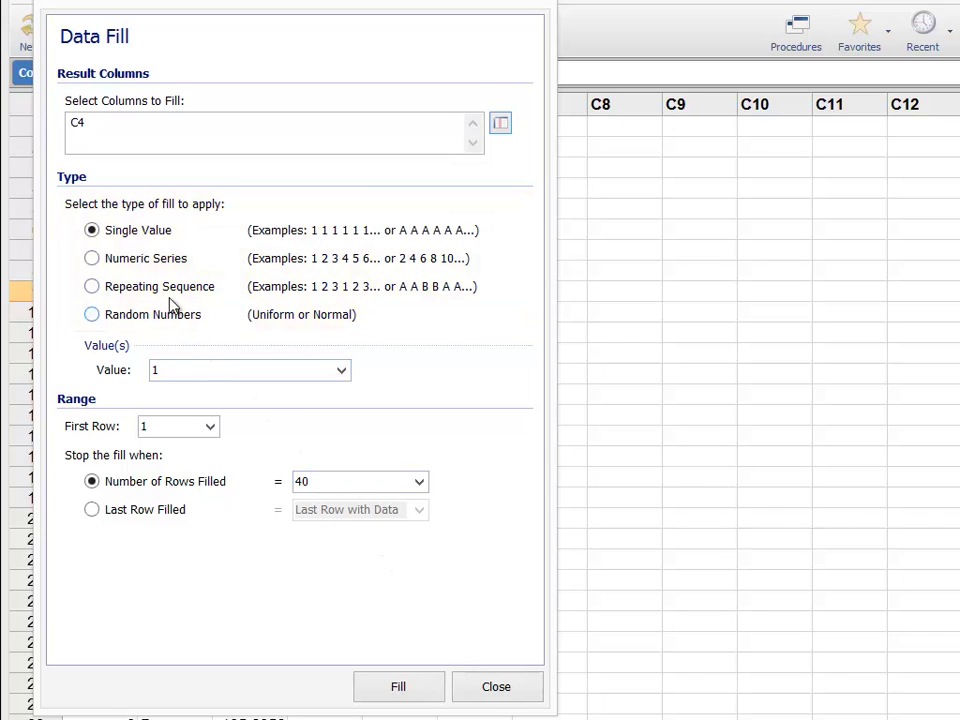
Step: Preview the Numeric Series, Repeating Sequence and Random Numbers fill types, ending on Random Numbers
left_click(153, 262)
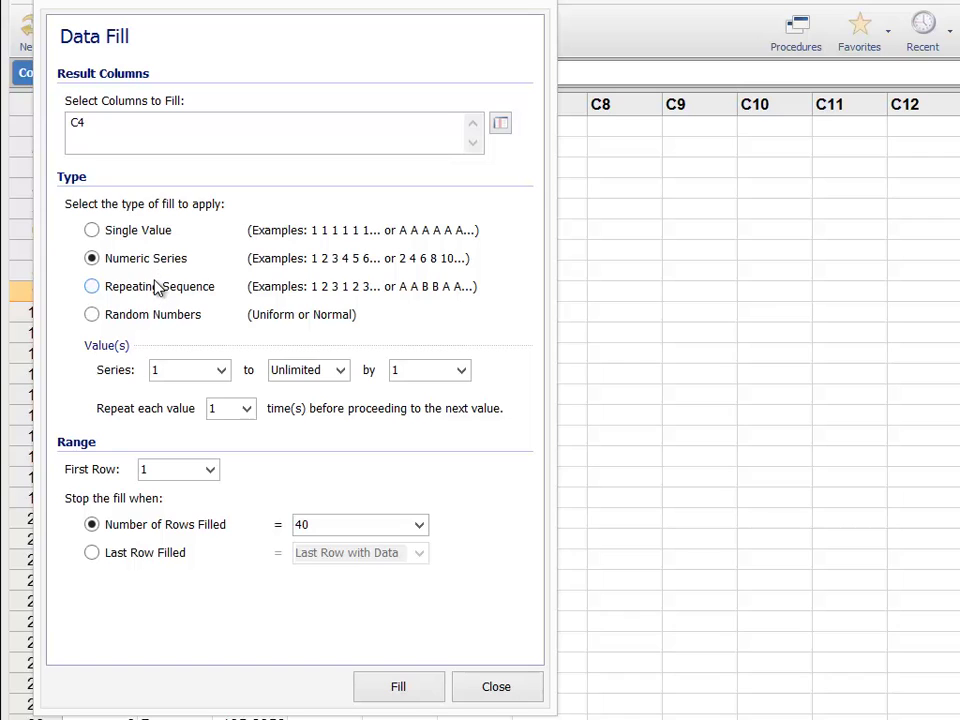
left_click(155, 287)
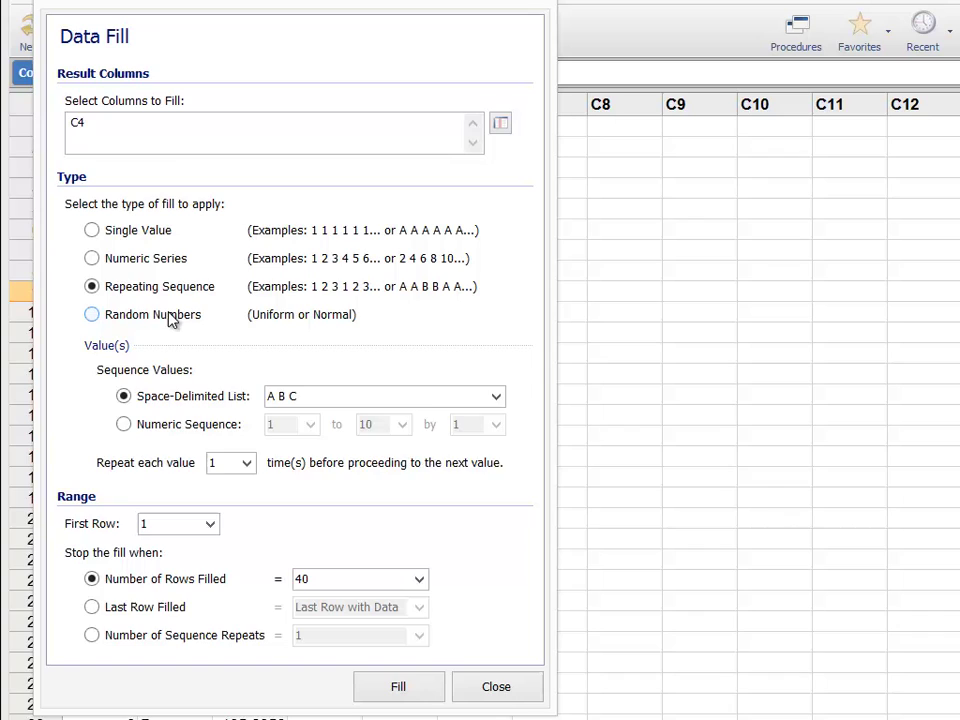
left_click(170, 316)
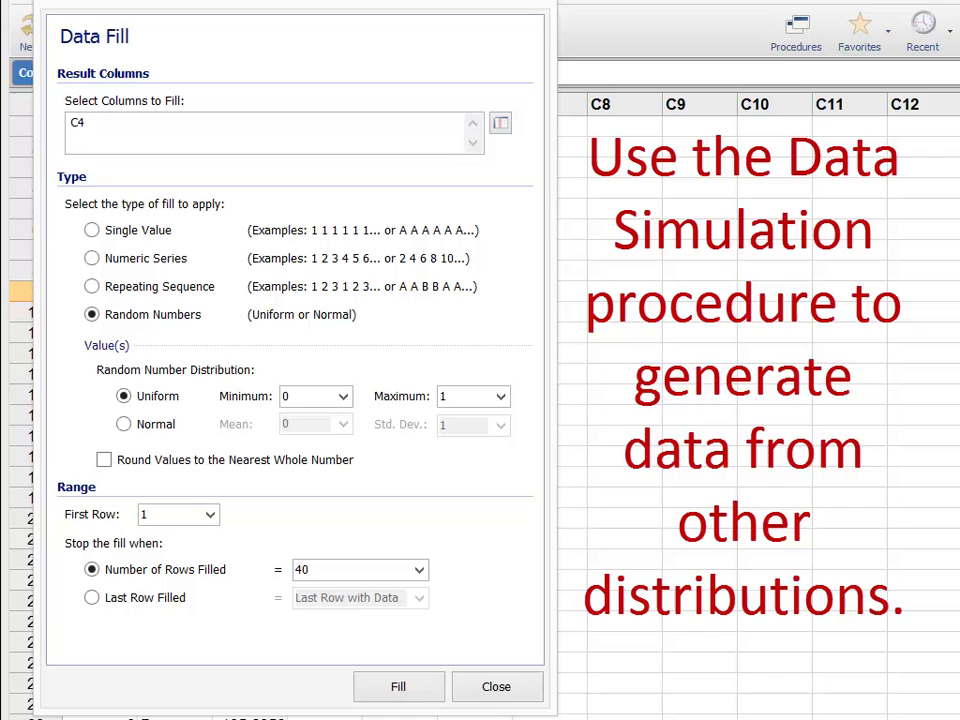
Step: Fill C4 with a numeric series to 10, each value repeated 4 times, stopping at the series limit
left_click(118, 263)
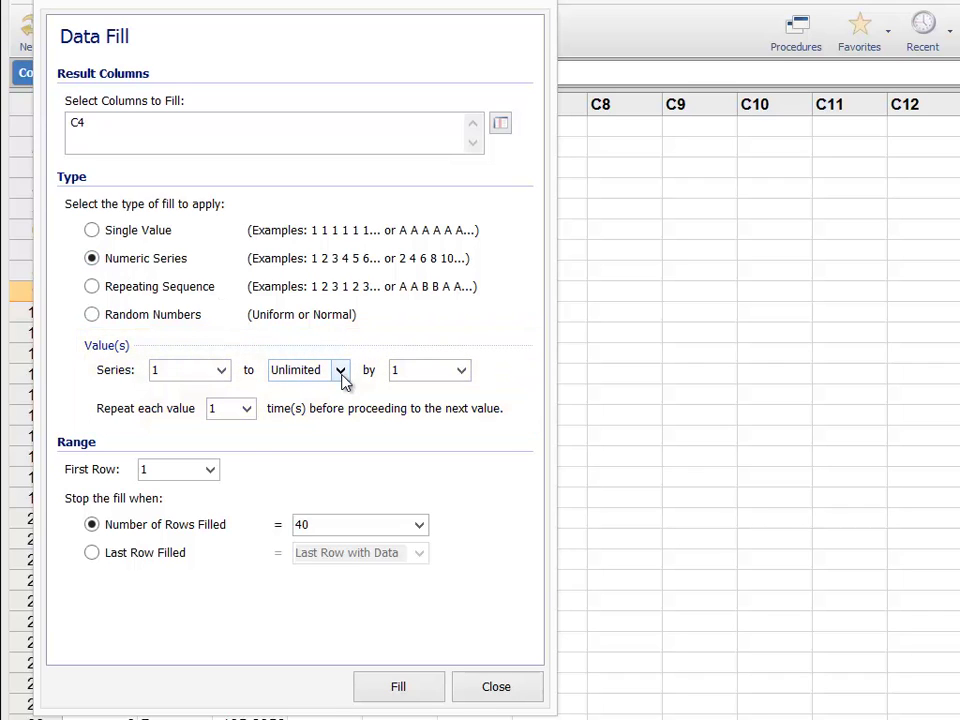
left_click(341, 373)
left_click(322, 482)
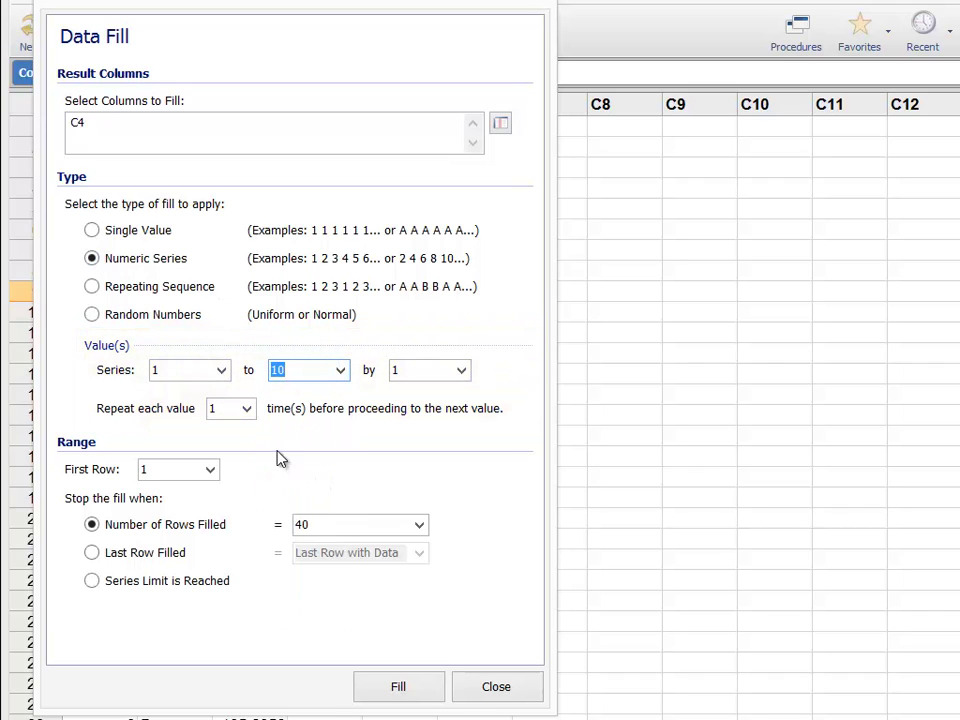
left_click(247, 410)
left_click(236, 477)
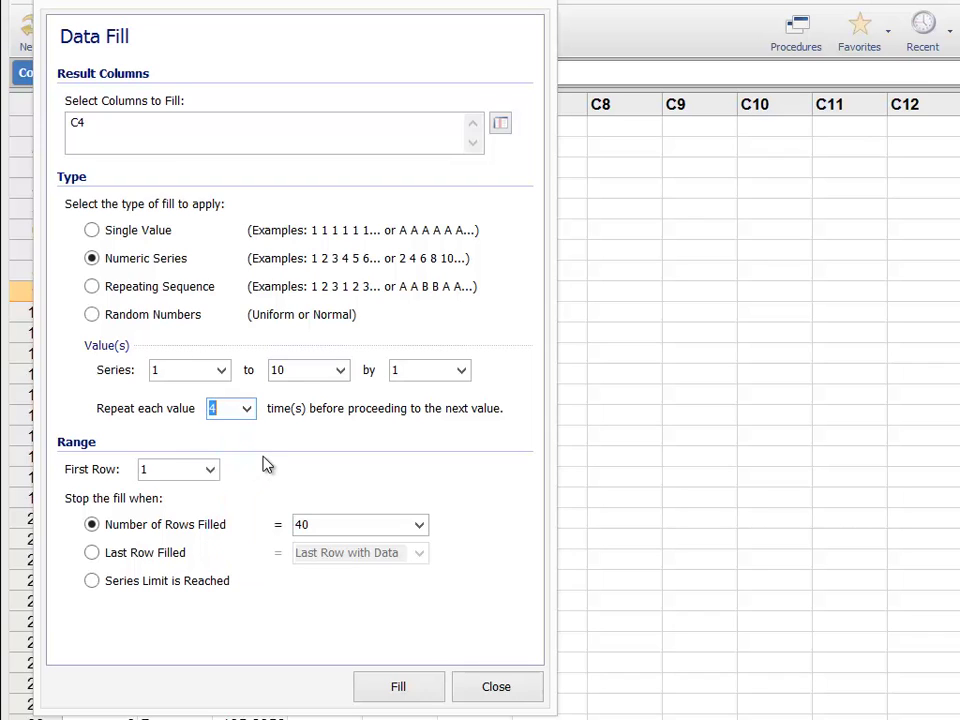
left_click(175, 588)
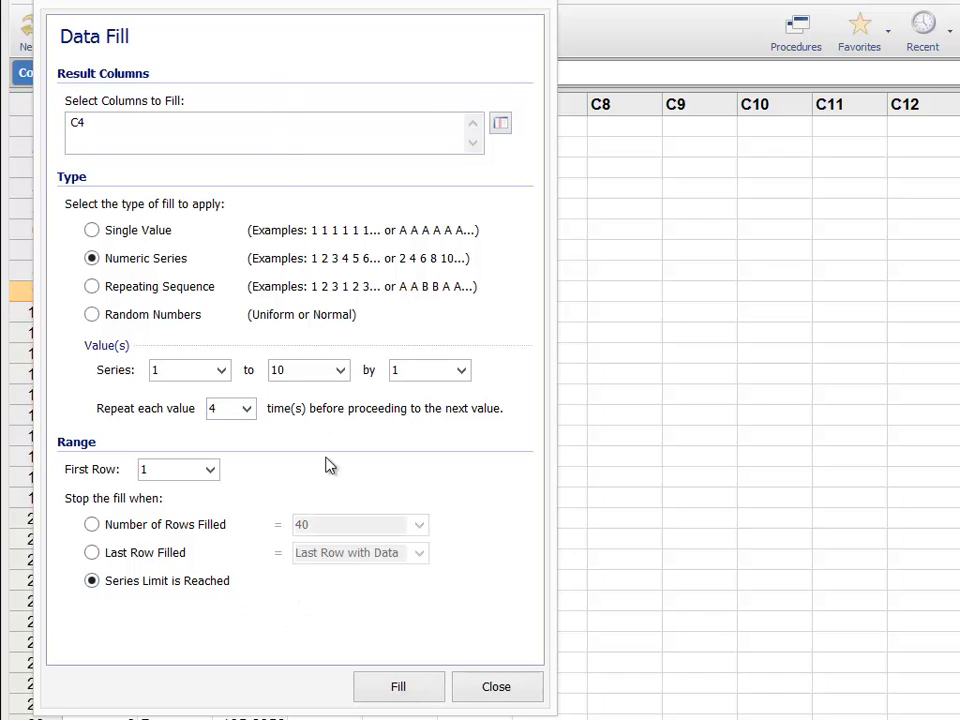
left_click(390, 686)
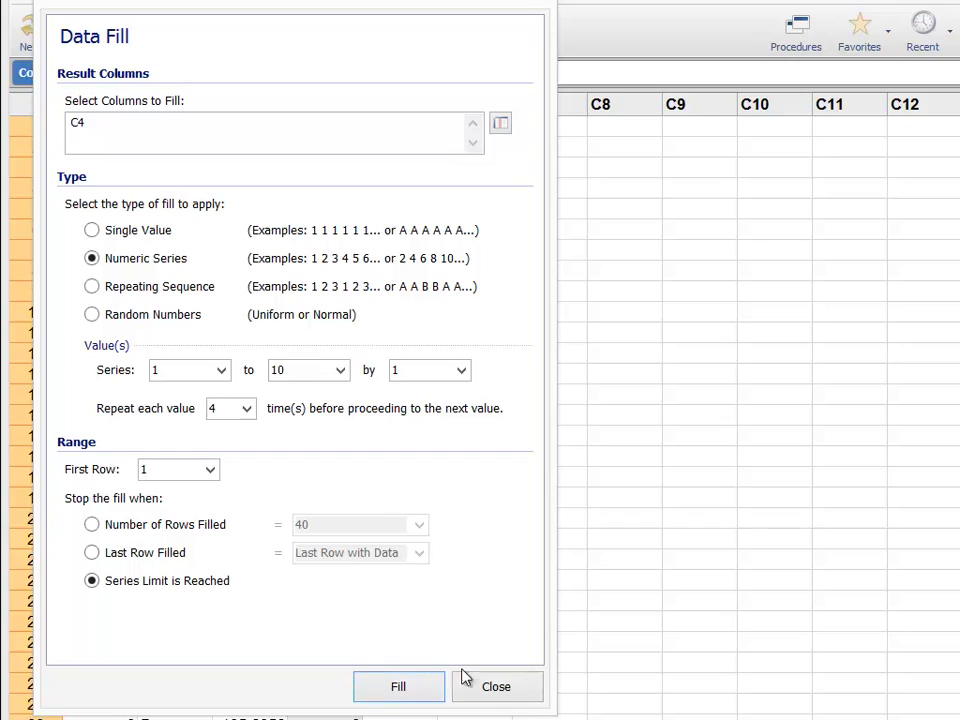
left_click(494, 686)
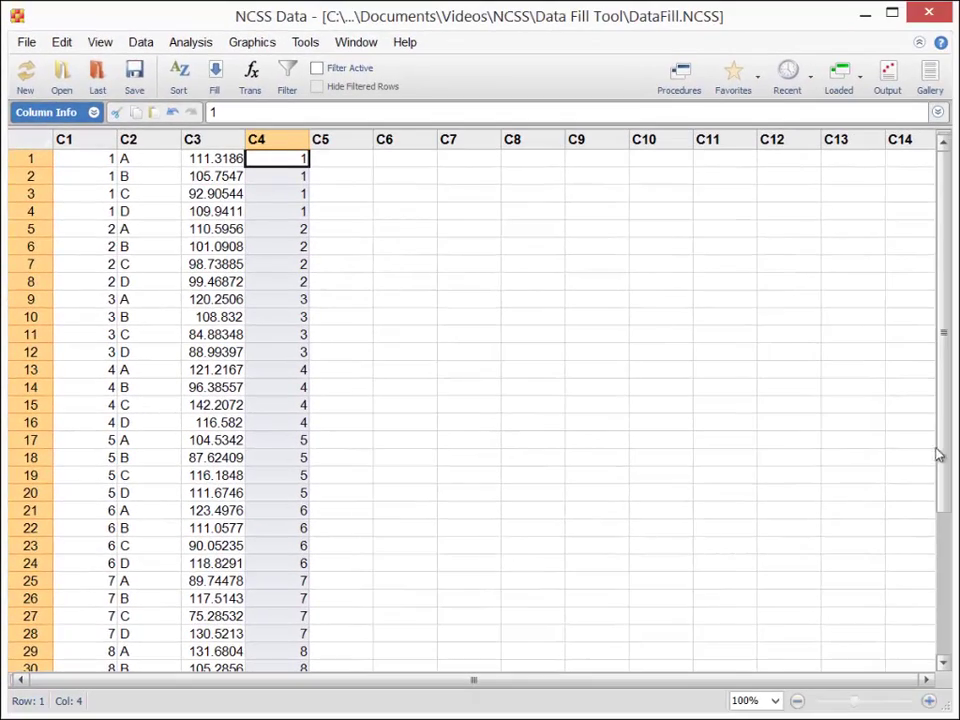
Step: Check the last rows of C4, then select empty column C5
mouse_move(944, 440)
left_mouse_down()
mouse_move(946, 598)
mouse_move(943, 418)
left_mouse_up()
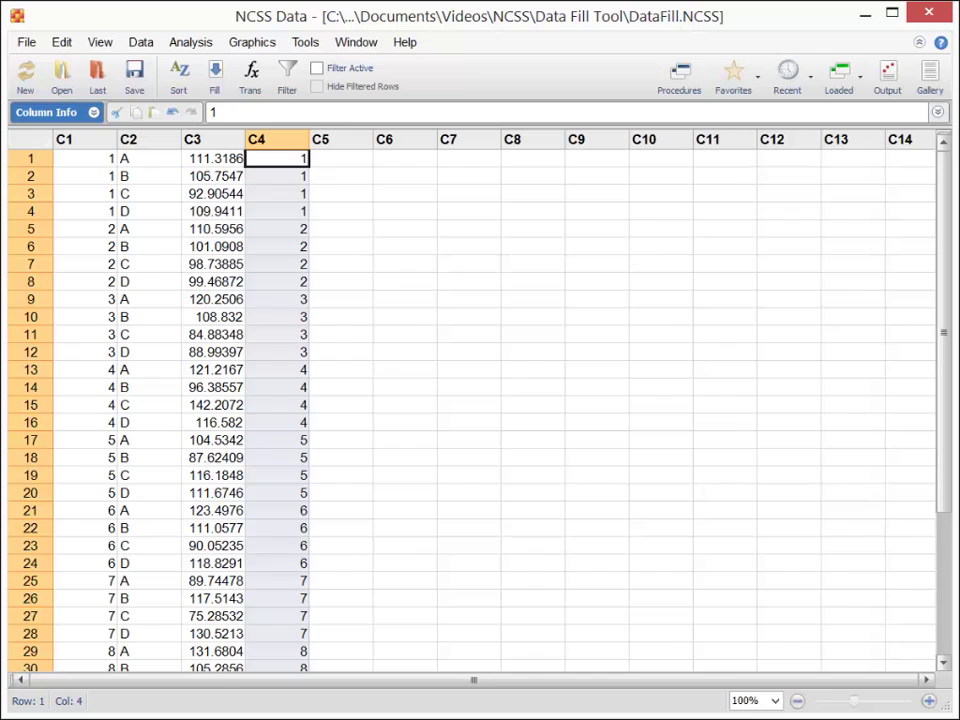
left_click(337, 159)
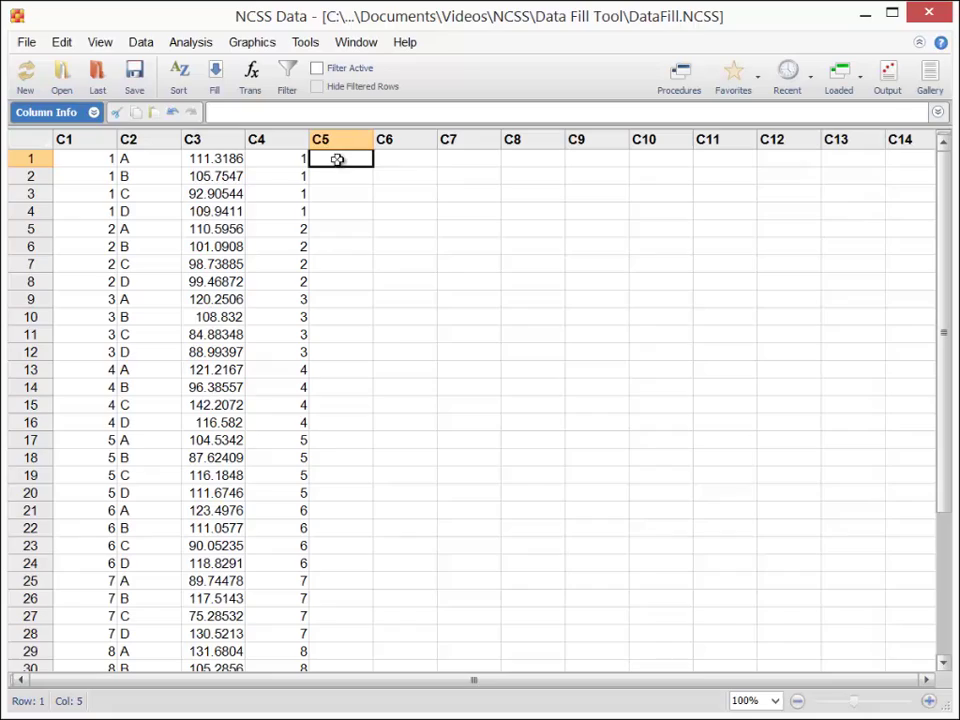
Step: Fill C5 with the repeating sequence A B C D, each once, through the last data row
left_click(212, 78)
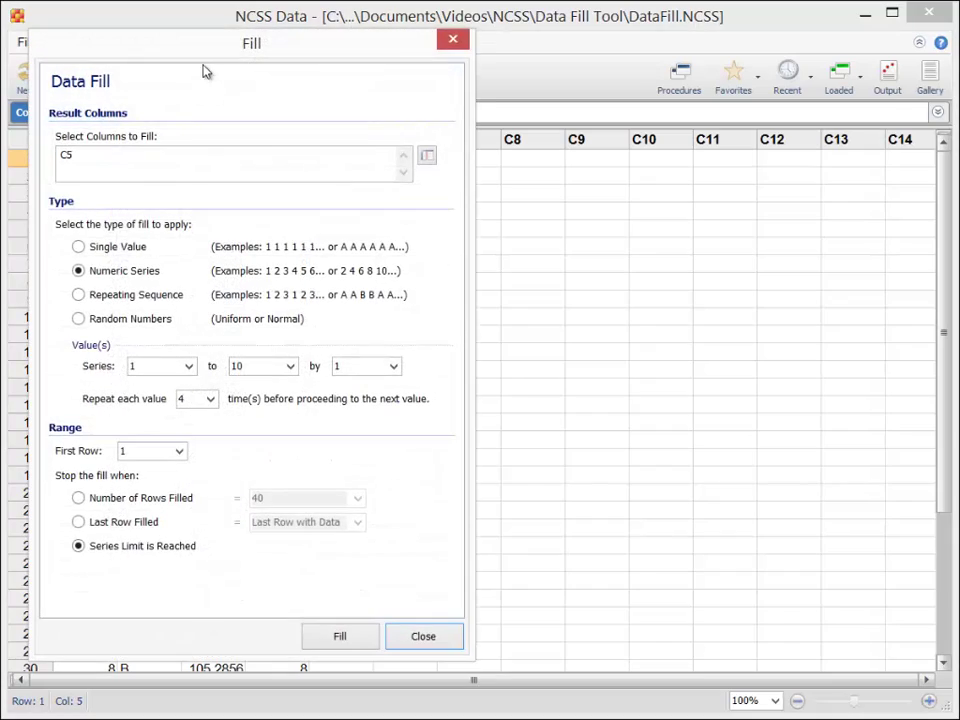
left_click_drag(205, 71, 658, 71)
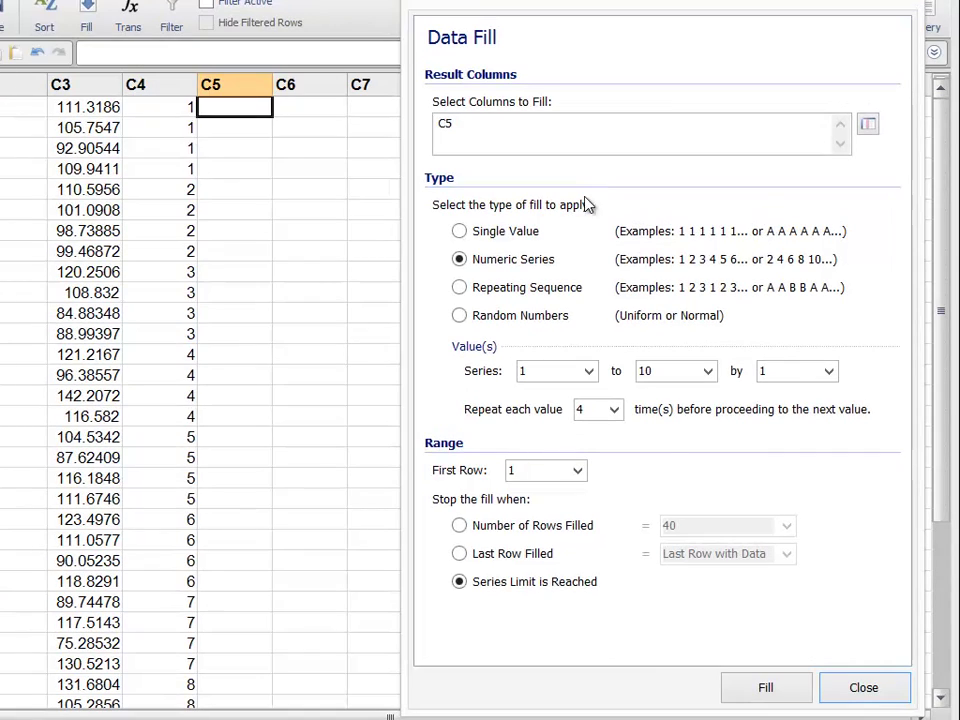
left_click(533, 294)
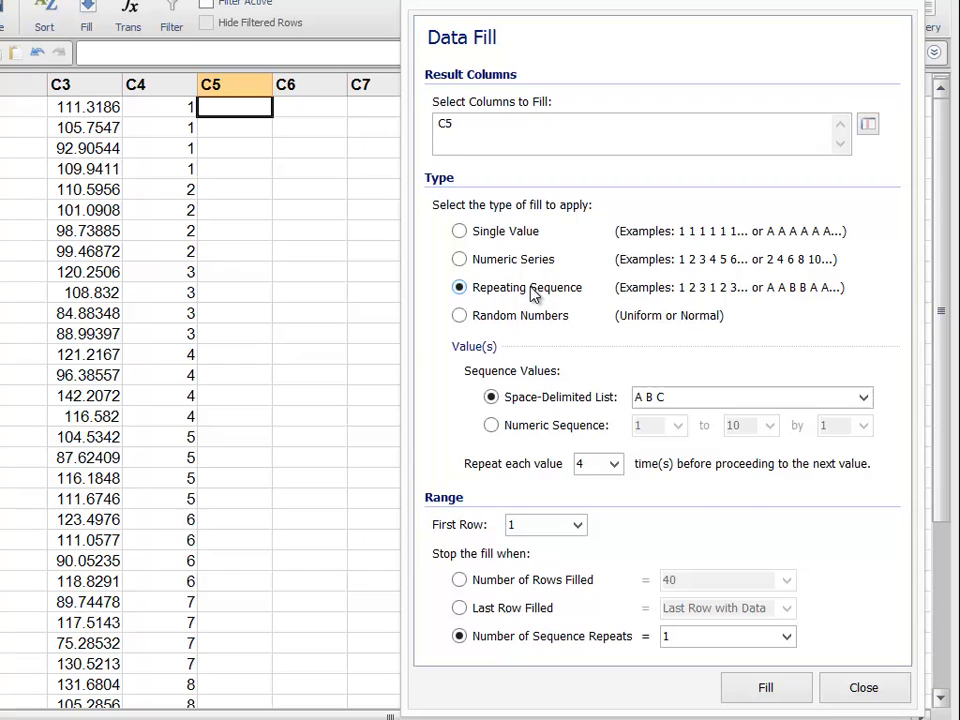
left_click(690, 398)
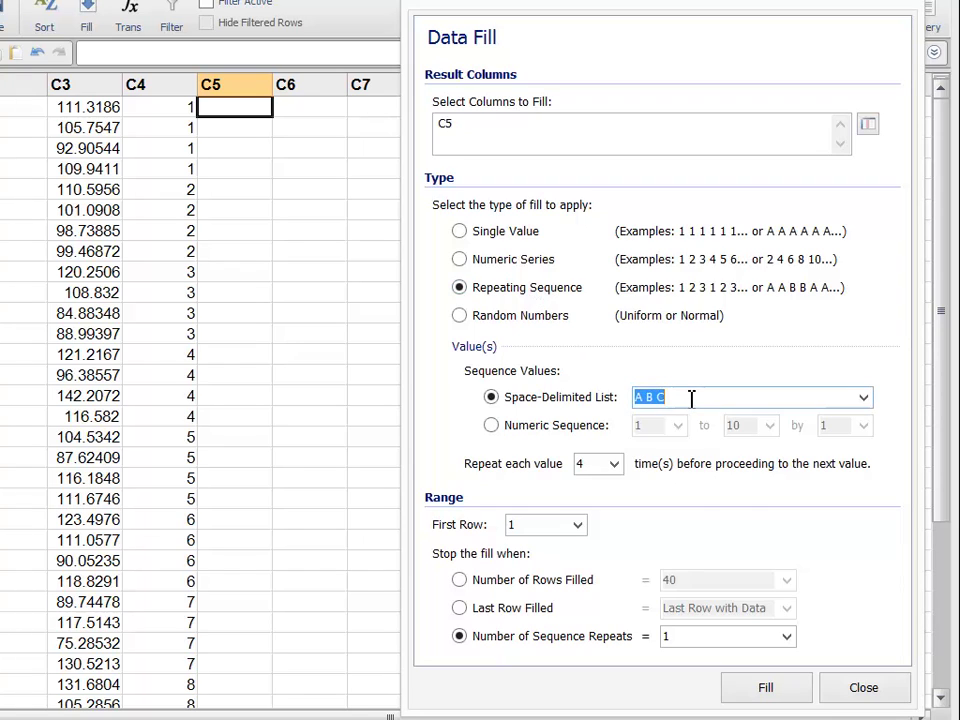
left_click(696, 398)
type("D")
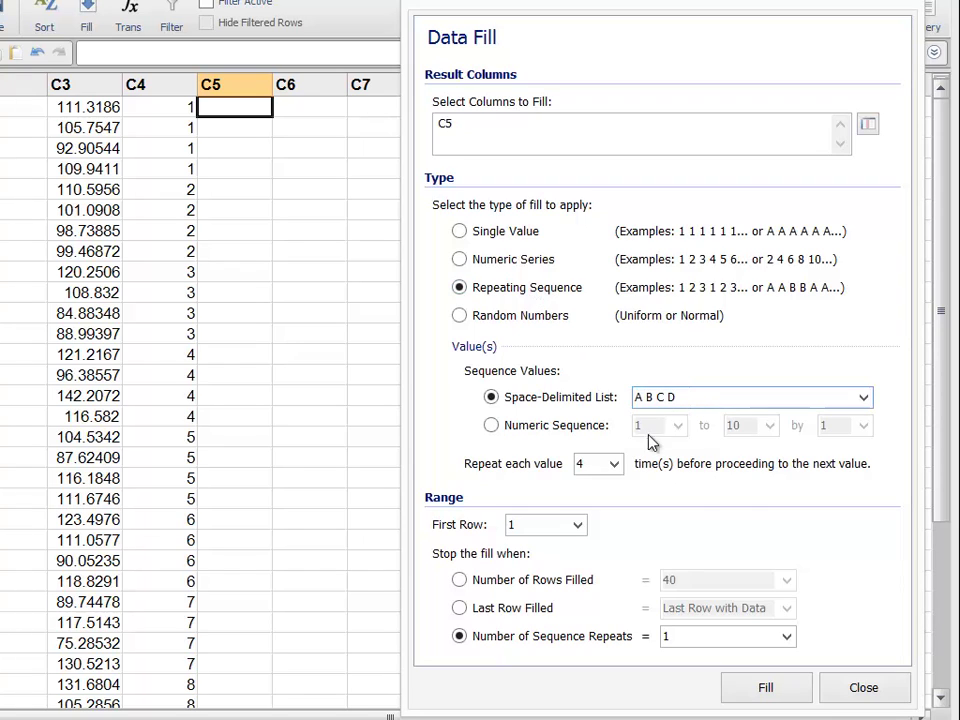
left_click(614, 464)
left_click(606, 490)
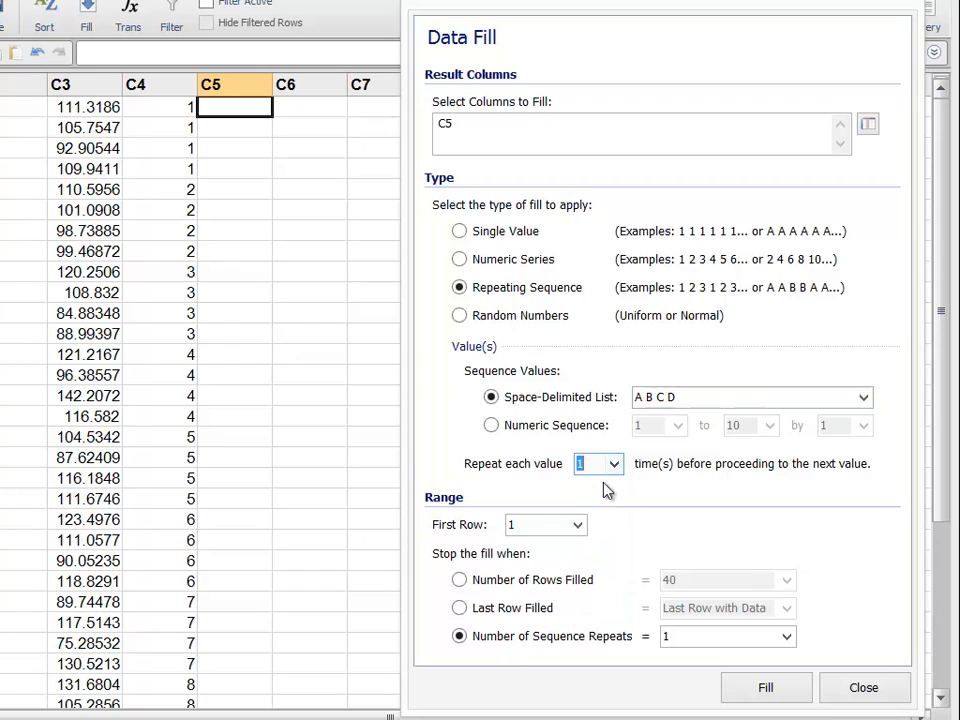
left_click(516, 619)
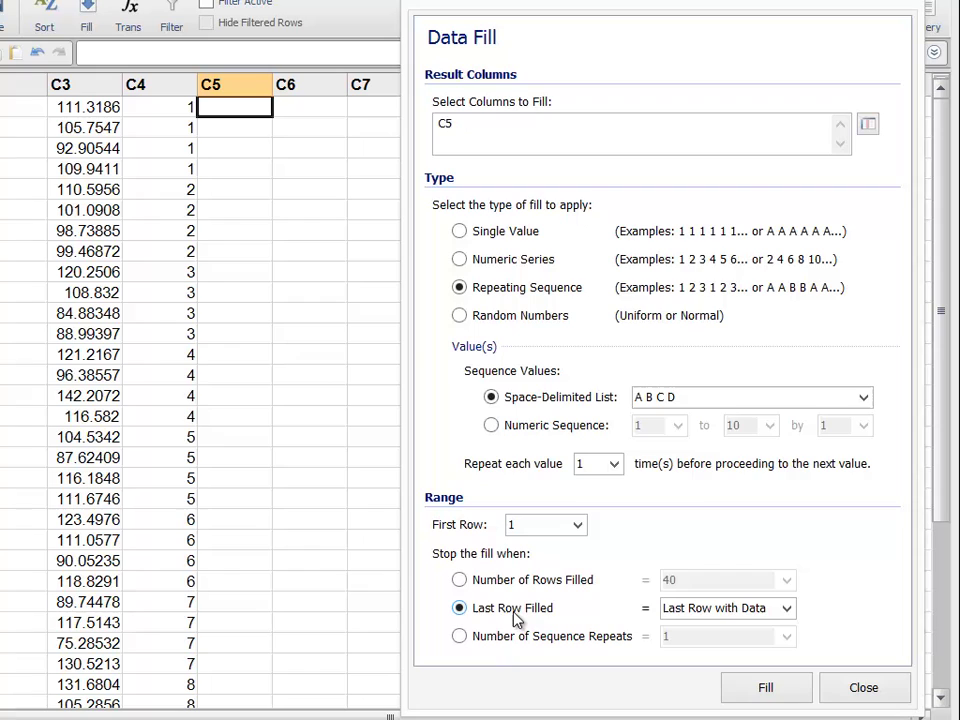
left_click(766, 690)
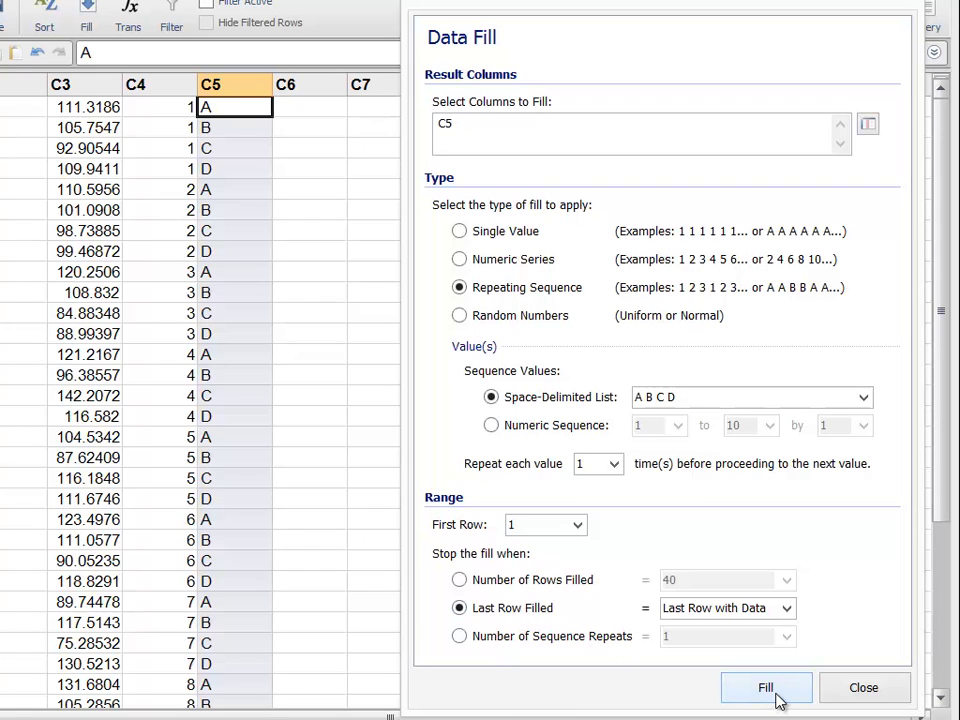
Step: Change the Data Fill target column to C6
left_click(867, 126)
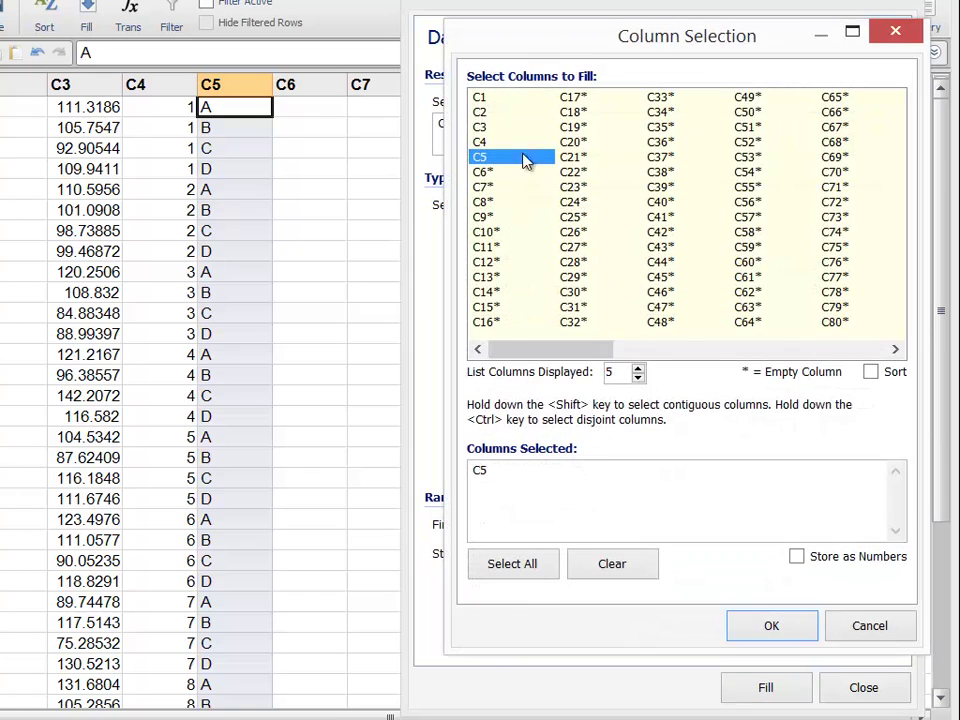
left_click(514, 172)
left_click(780, 636)
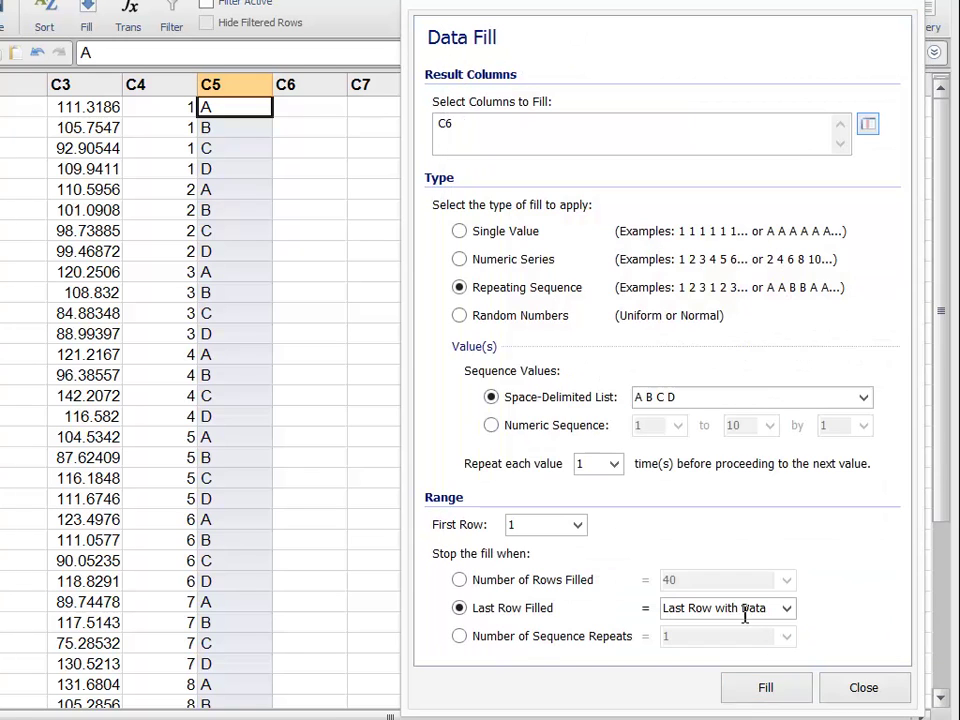
Step: Fill C6 with Normal random numbers, mean 100 and standard deviation 20
left_click(505, 317)
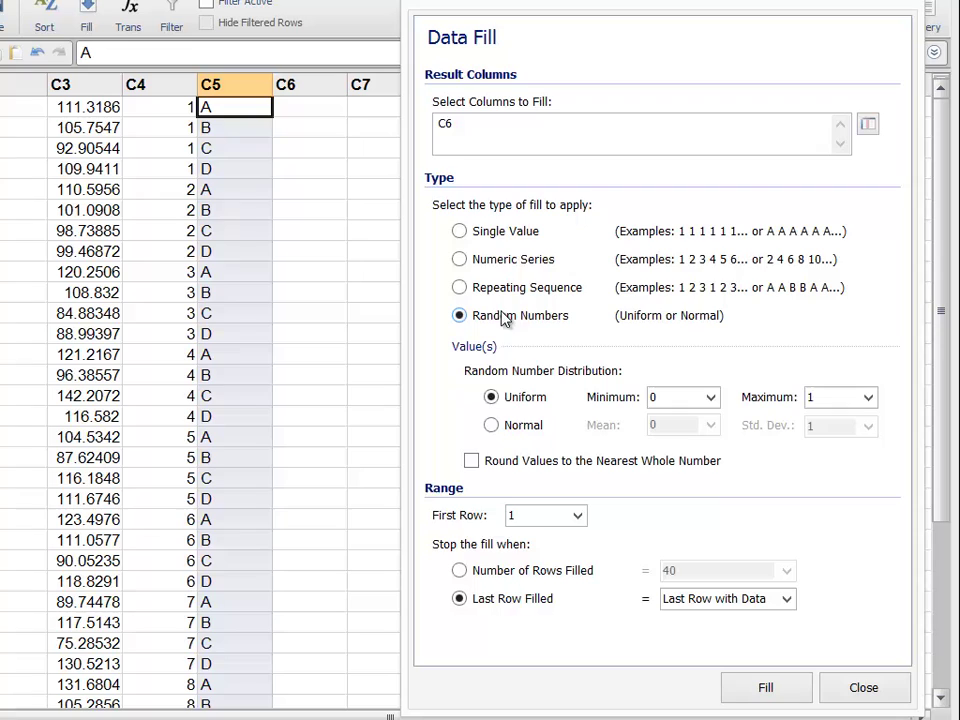
left_click(509, 427)
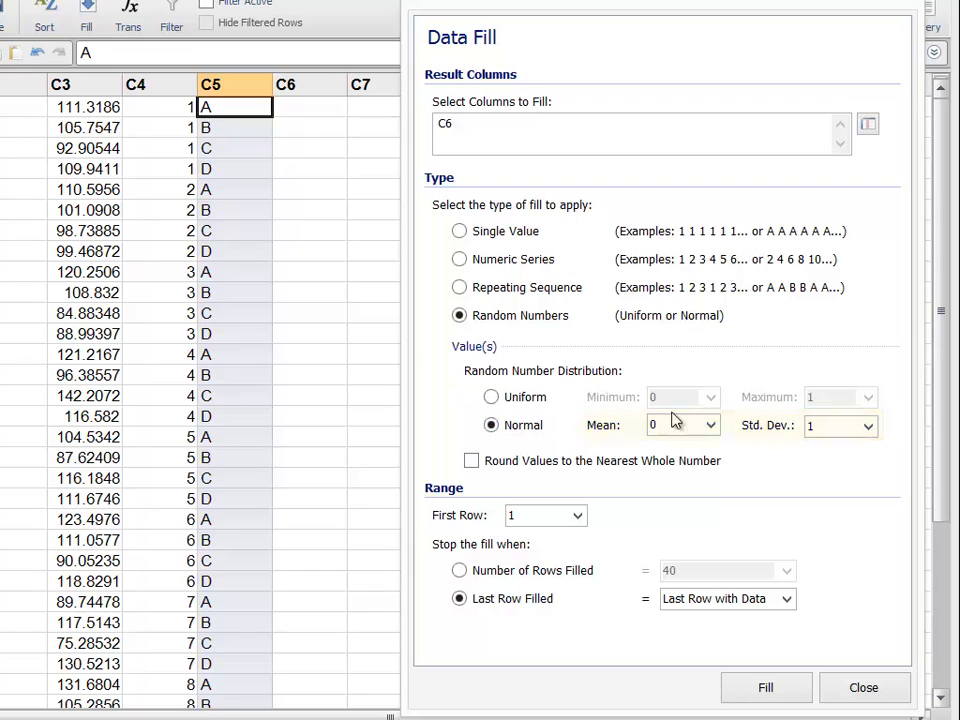
left_click(711, 425)
left_click(658, 551)
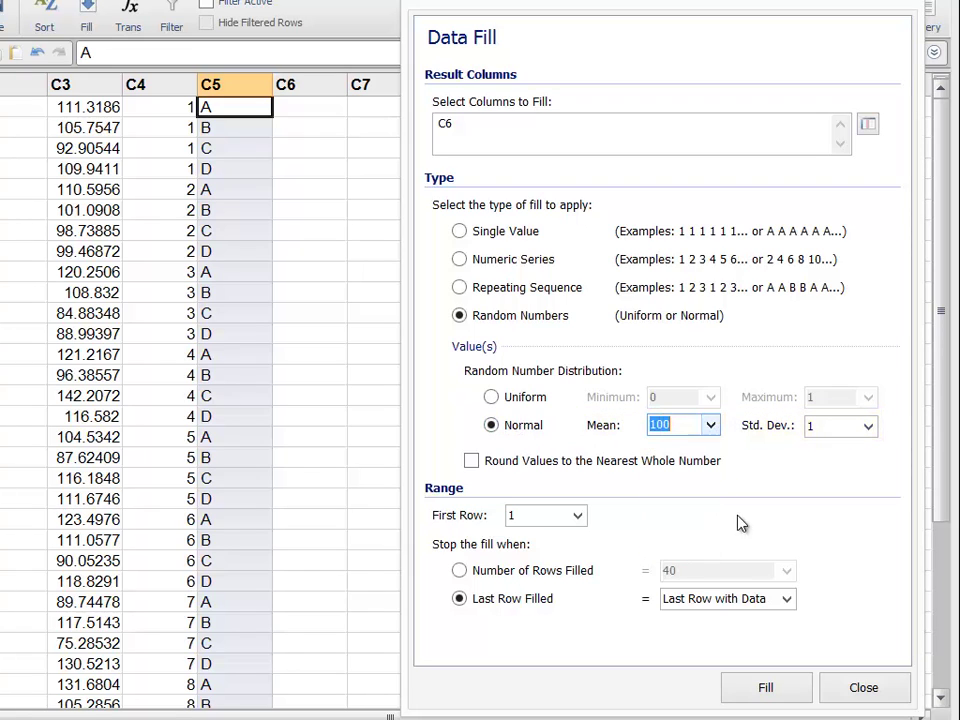
left_click(868, 426)
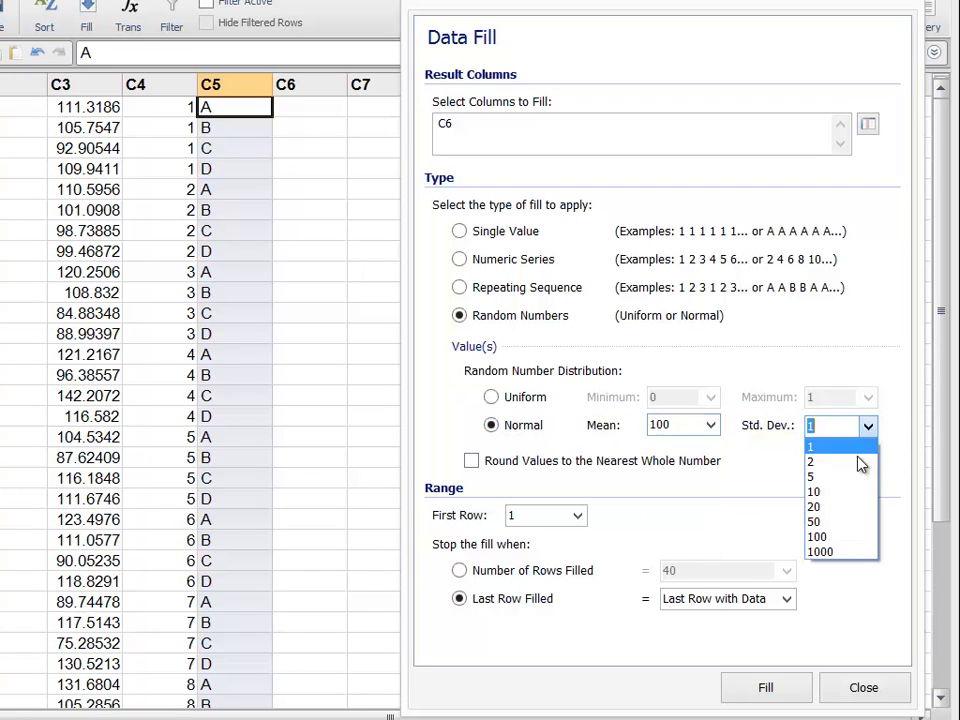
left_click(850, 510)
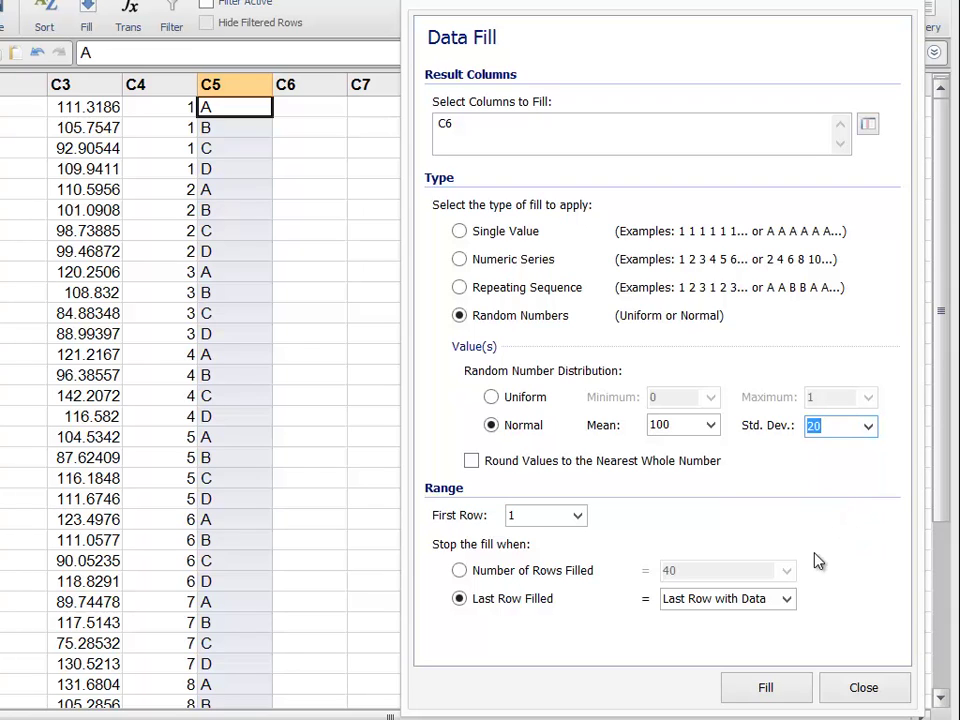
left_click(765, 687)
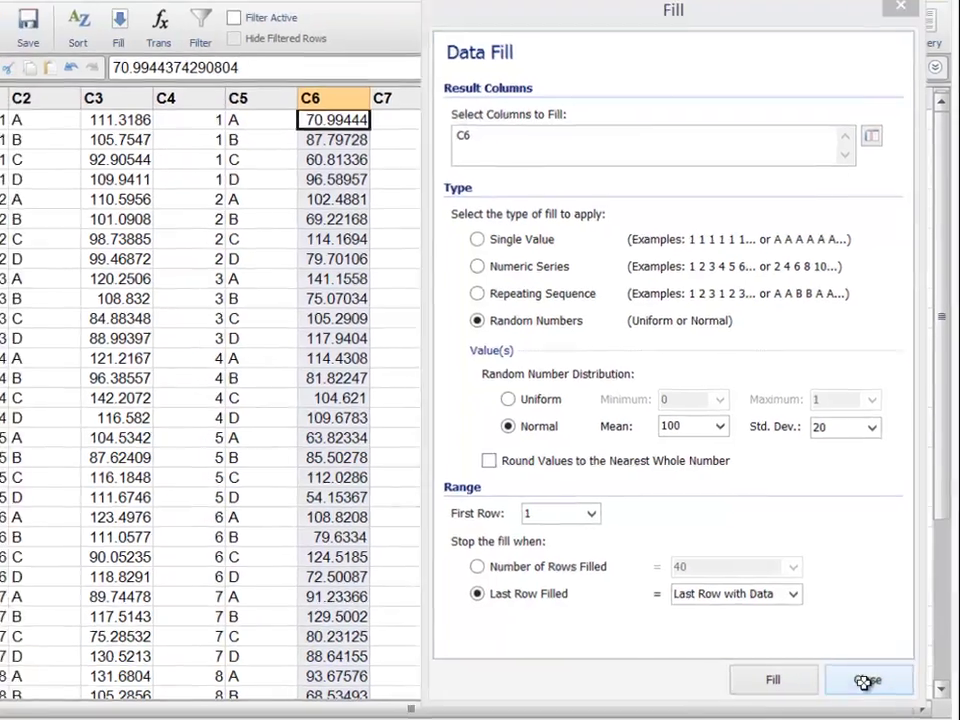
Step: Close Data Fill, review the filled columns, and open the Loaded procedures list
left_click(865, 681)
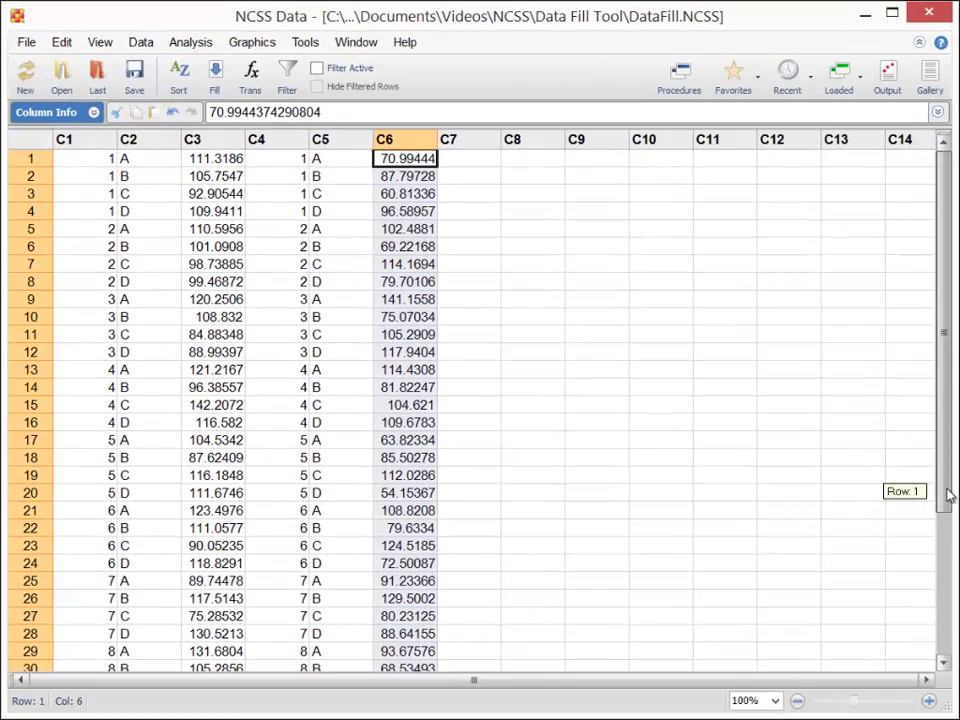
left_click_drag(948, 495, 950, 453)
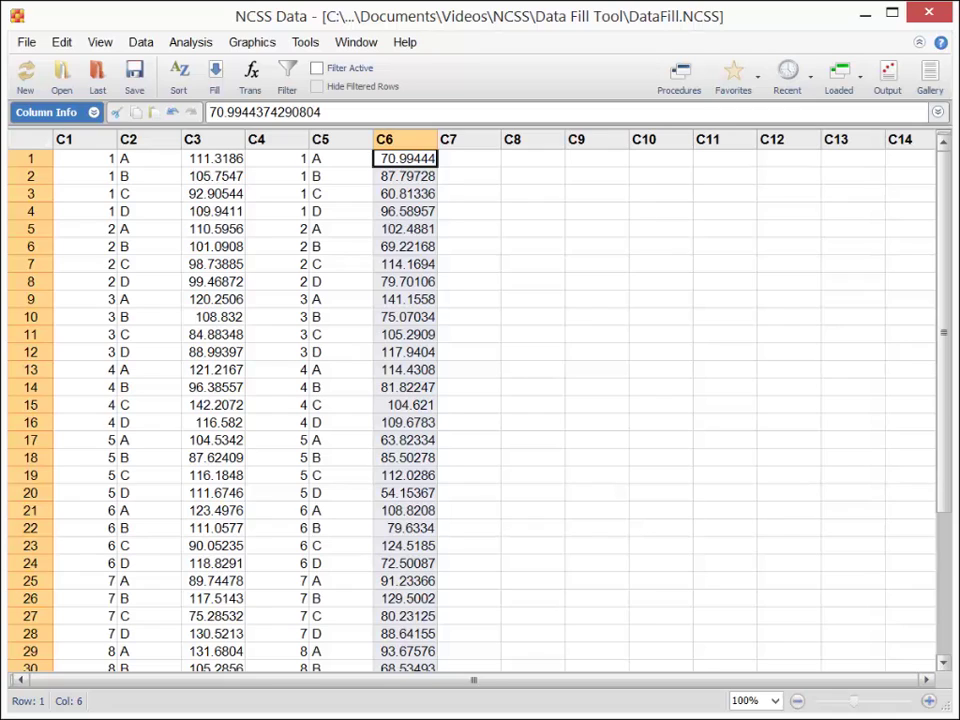
left_click(838, 88)
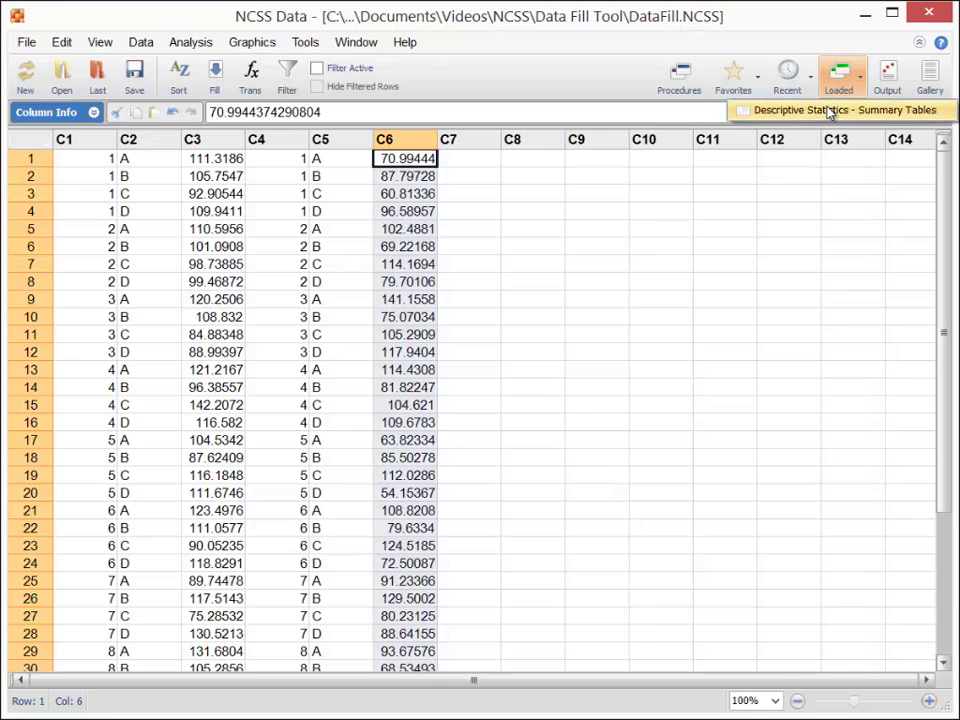
Step: Run Descriptive Statistics - Summary Tables from the Loaded list to generate the report
left_click(845, 110)
left_click(137, 143)
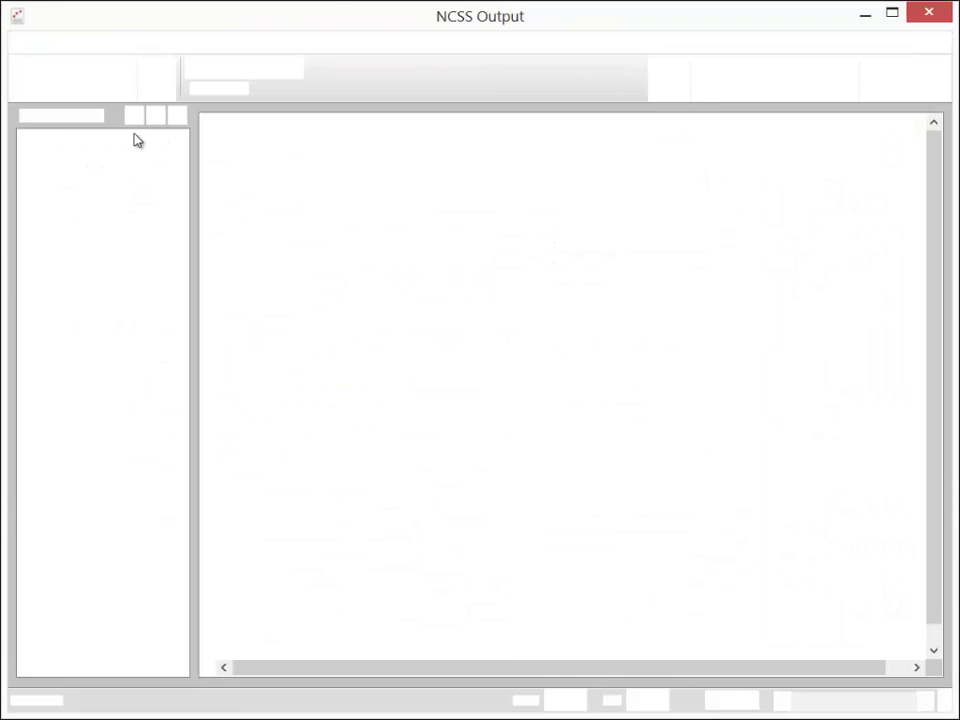